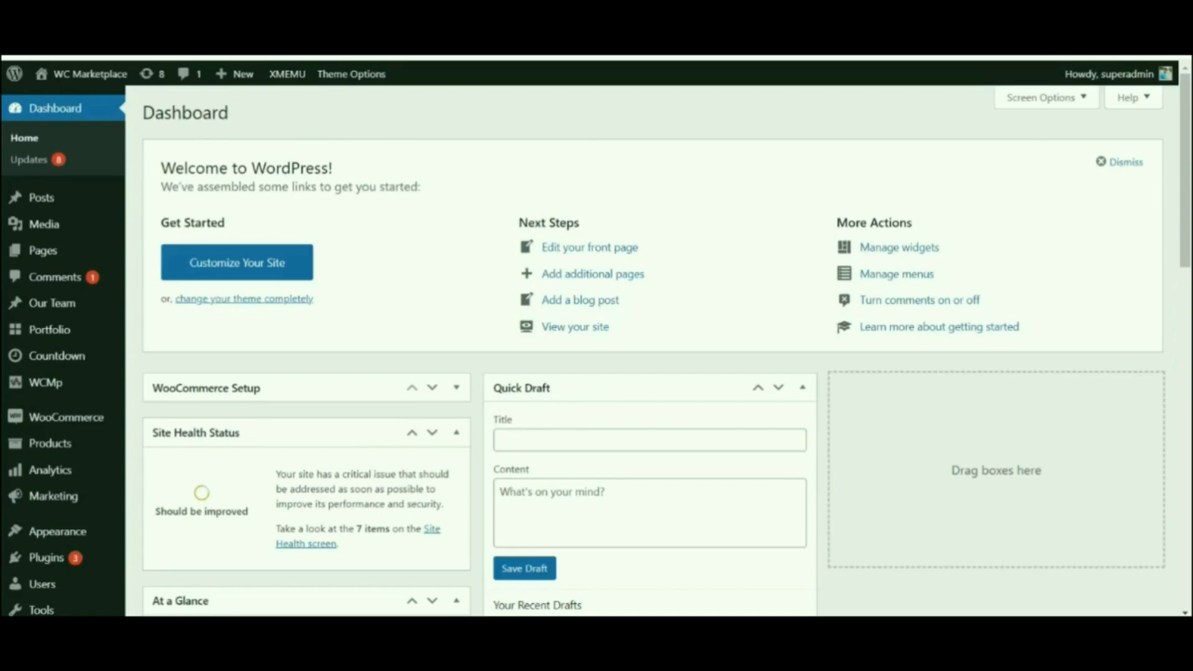
- In the general site settings, allow anyone to register, set the new user default role to Vendor, and save the changes
drag(1189, 214, 1184, 378)
mouse_move(37, 466)
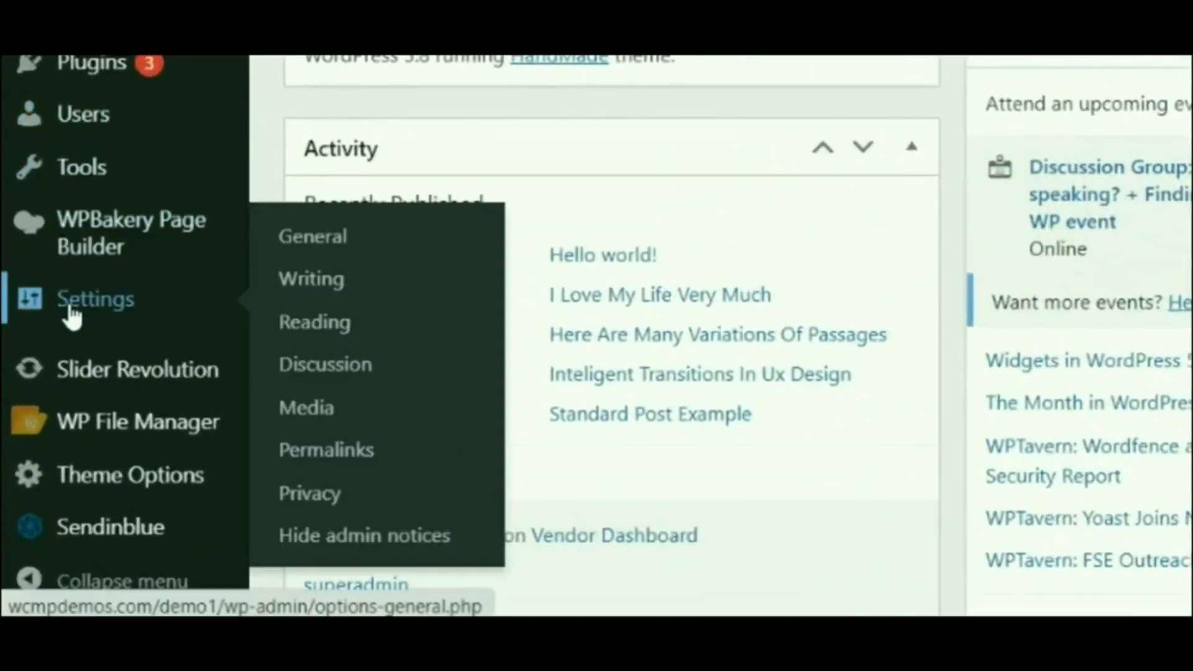
click(285, 241)
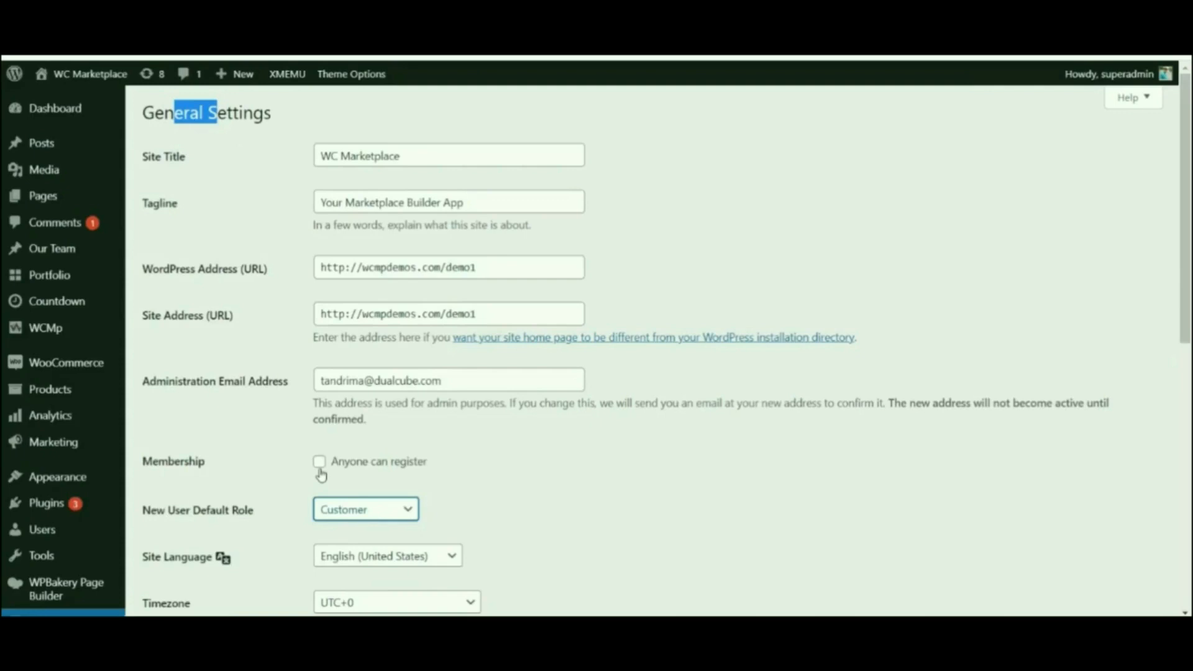
click(319, 467)
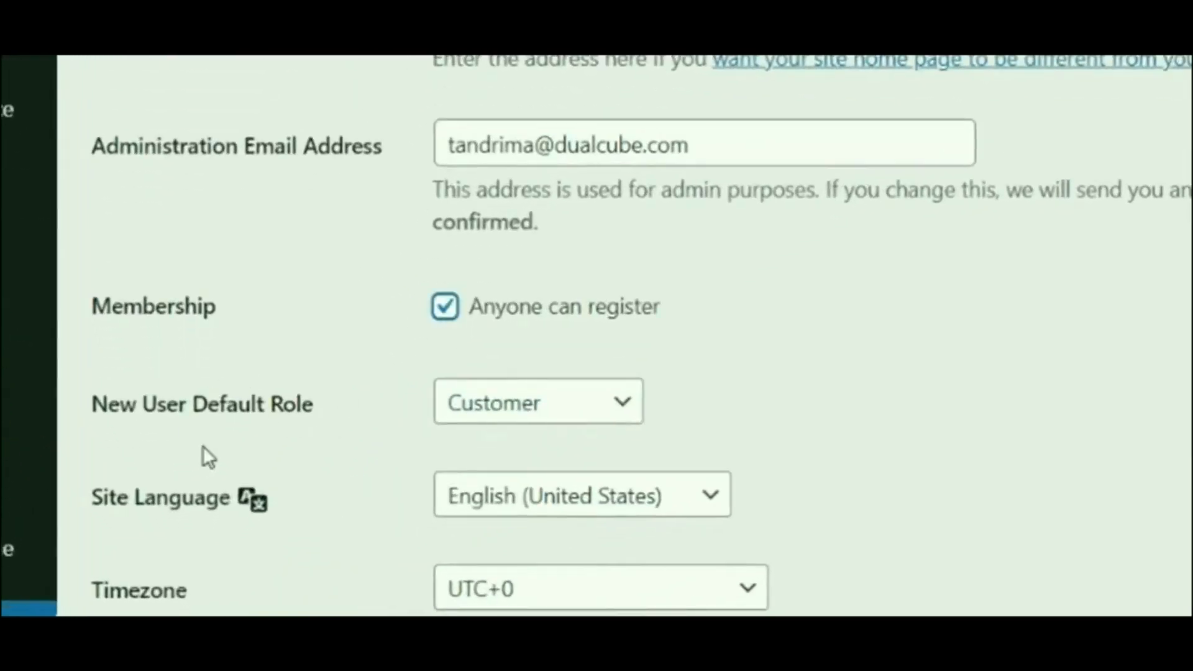
click(499, 412)
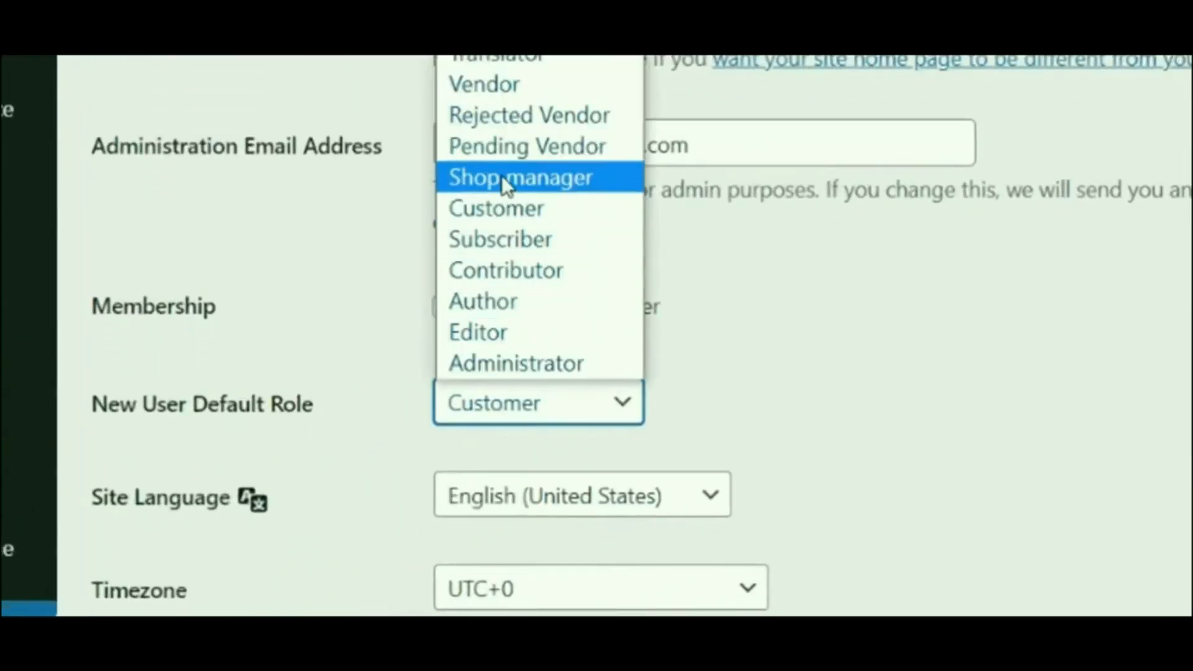
click(502, 86)
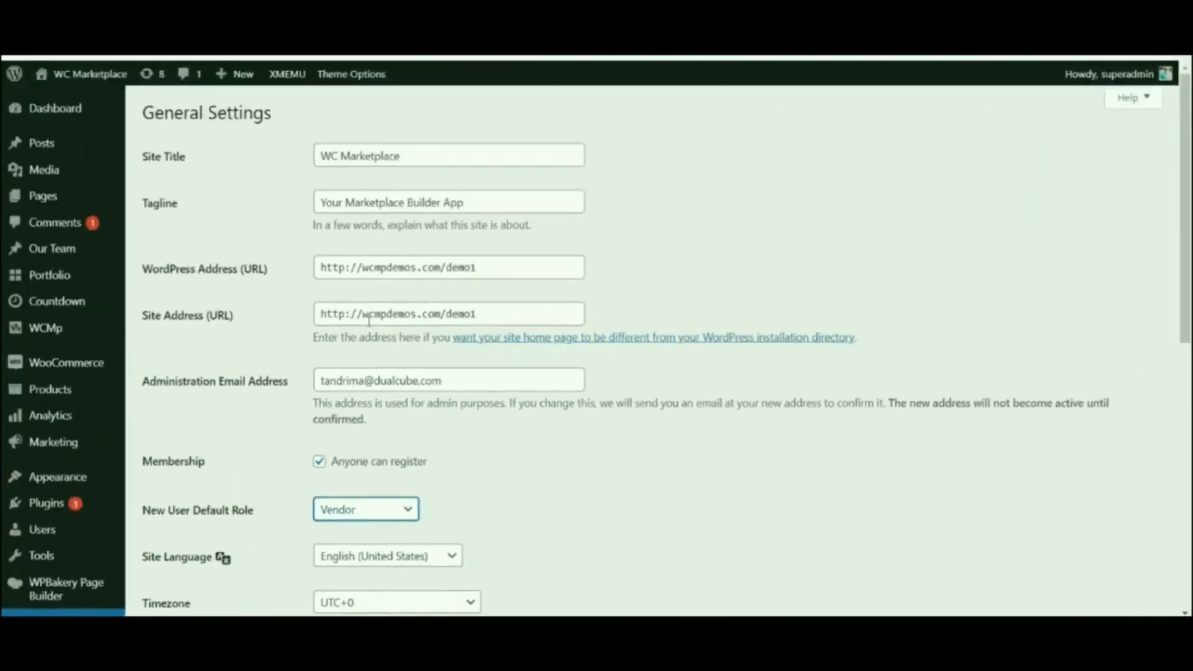
scroll(372, 308, down, 10)
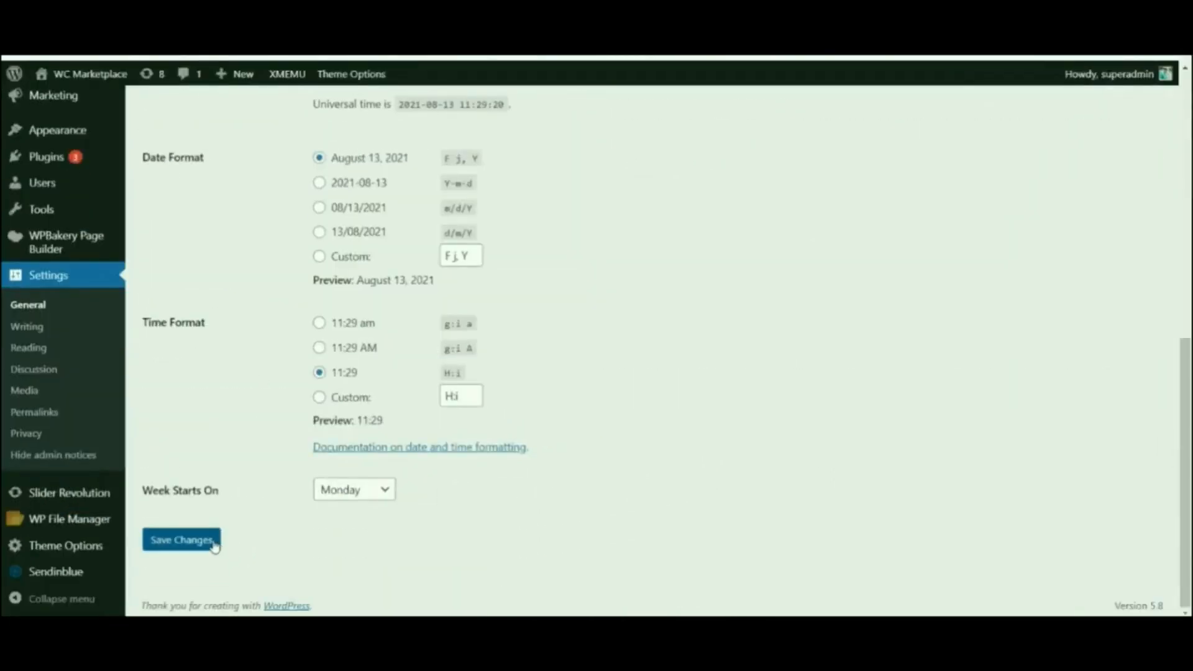
click(181, 539)
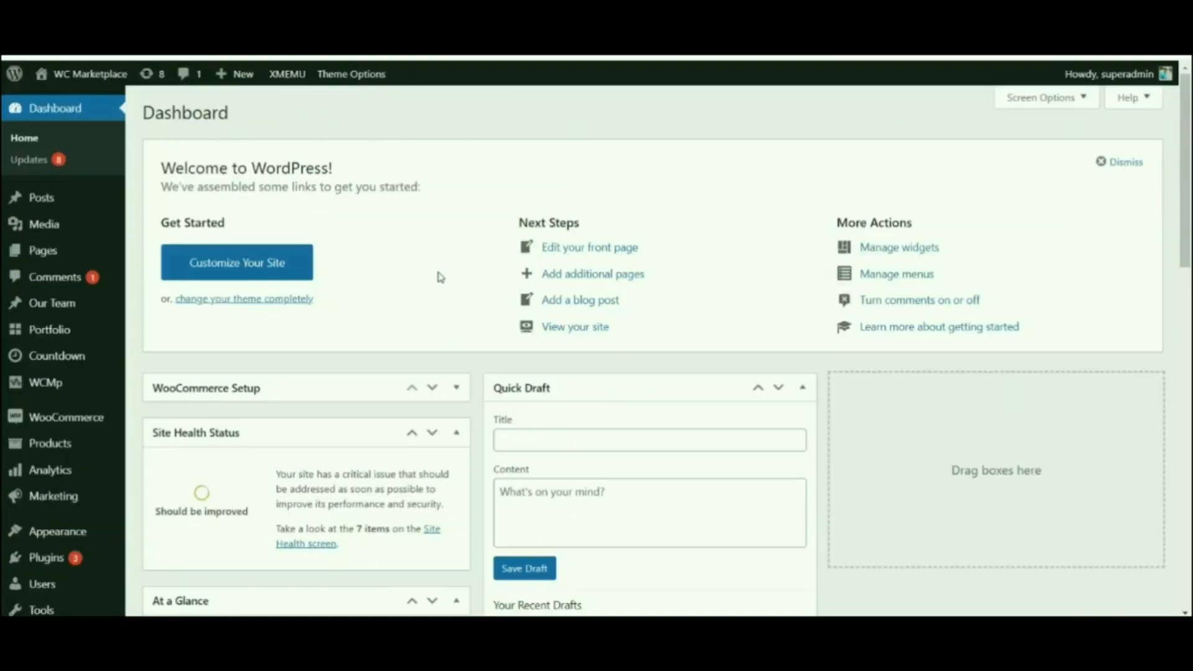
- Open the WCMp plugin's settings and look over the available options
mouse_move(55, 382)
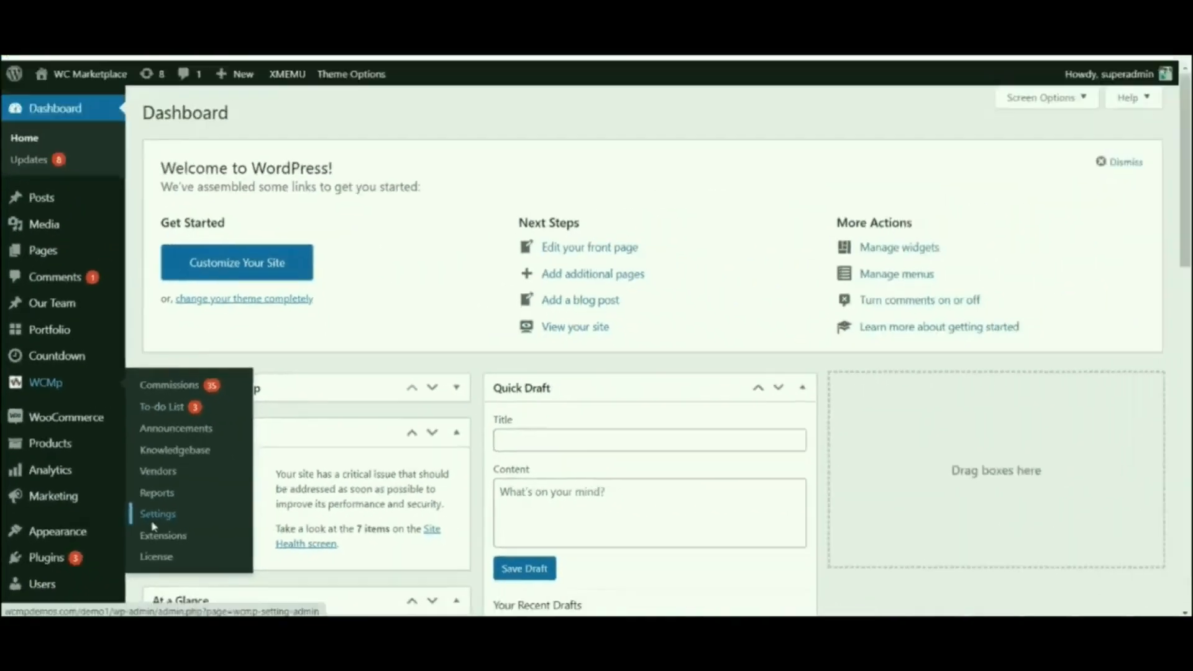
click(311, 522)
drag(350, 222, 430, 218)
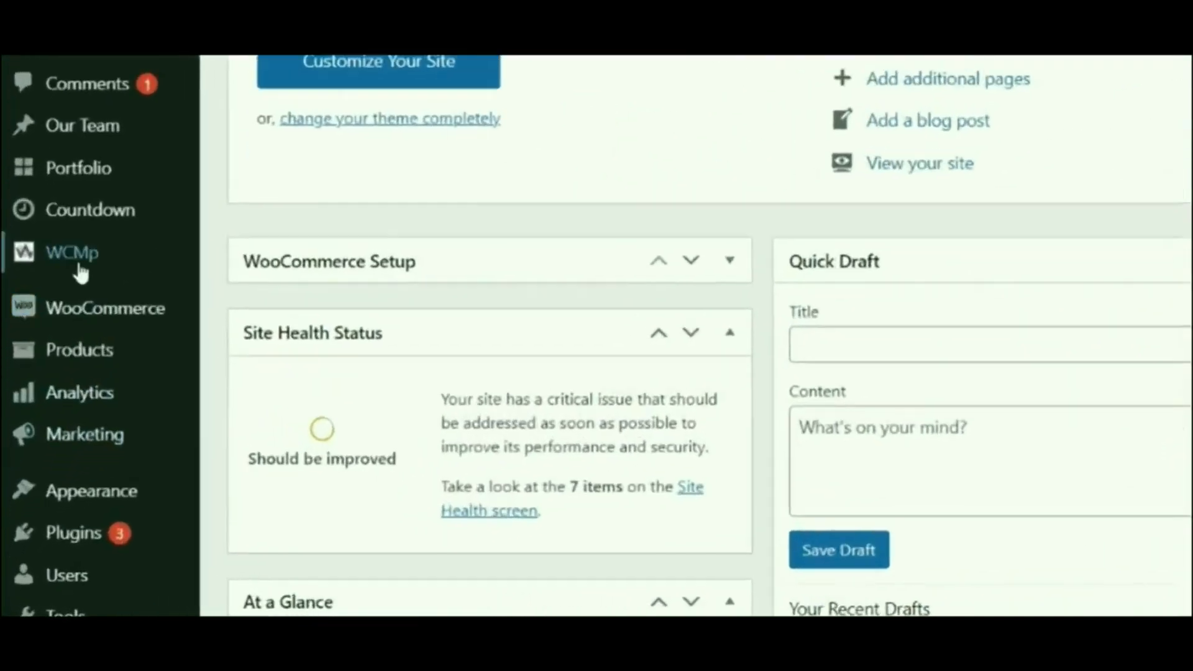
- Open the WCMp vendors list and look through the registered vendors
mouse_move(49, 386)
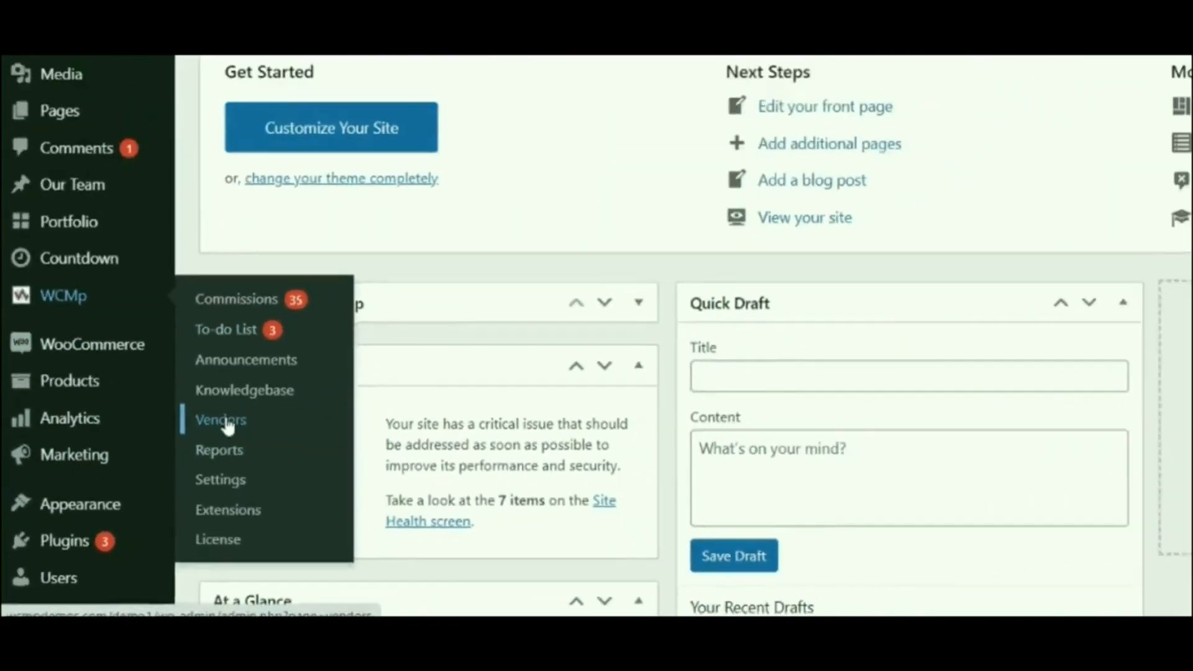
click(325, 347)
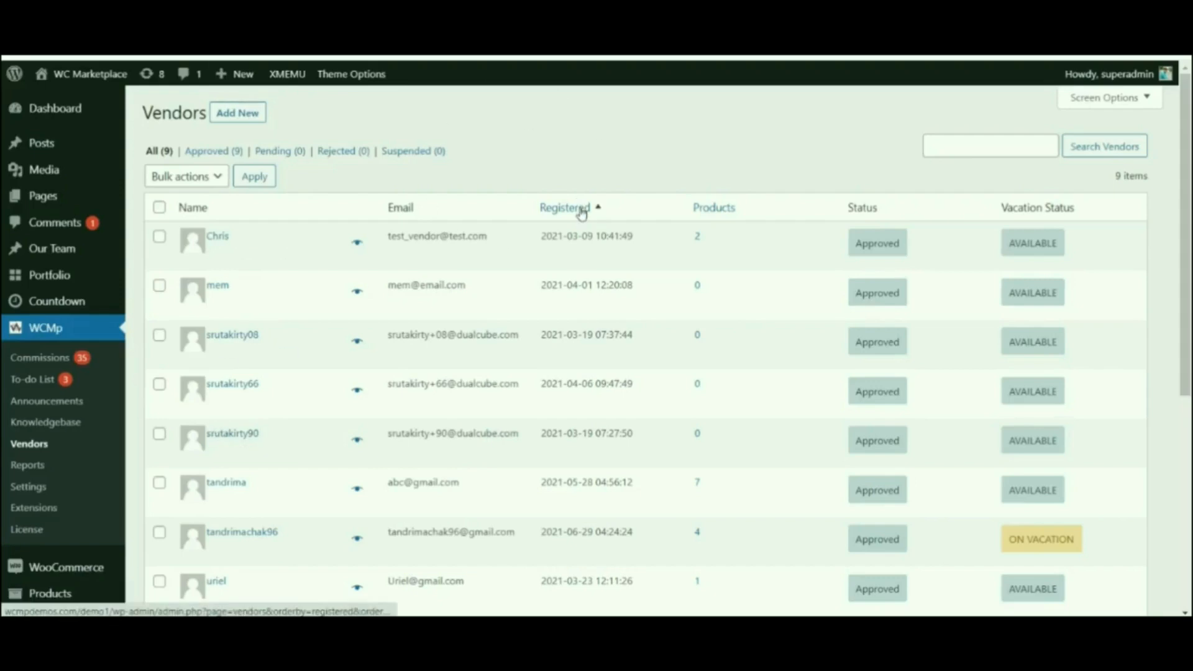
scroll(578, 208, down, 5)
scroll(585, 215, up, 5)
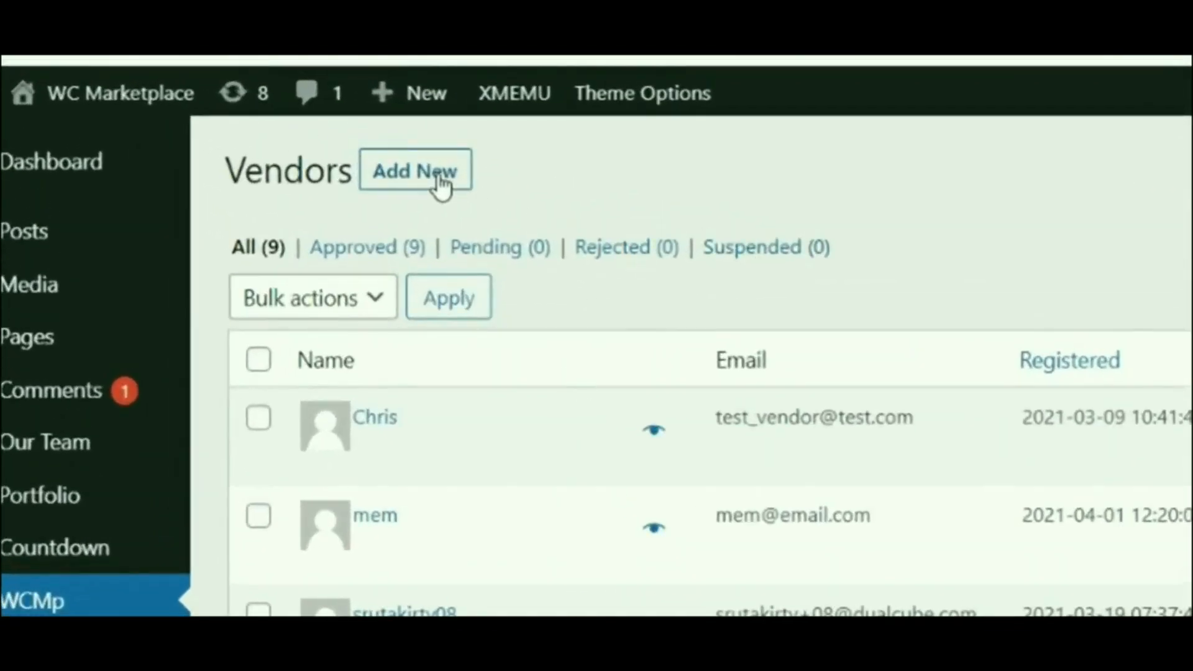
- Add a new vendor with username Test1, an account password, the vendor's first and last name, e-mail, nickname Ts and a profile image
click(438, 180)
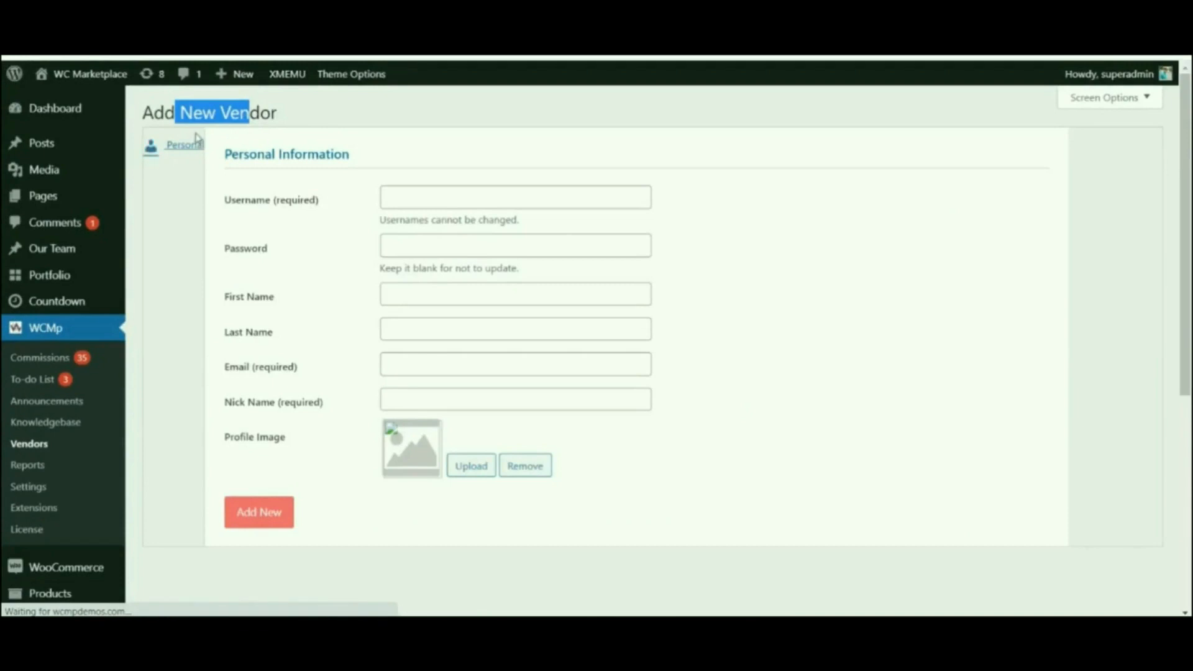
drag(281, 155, 334, 165)
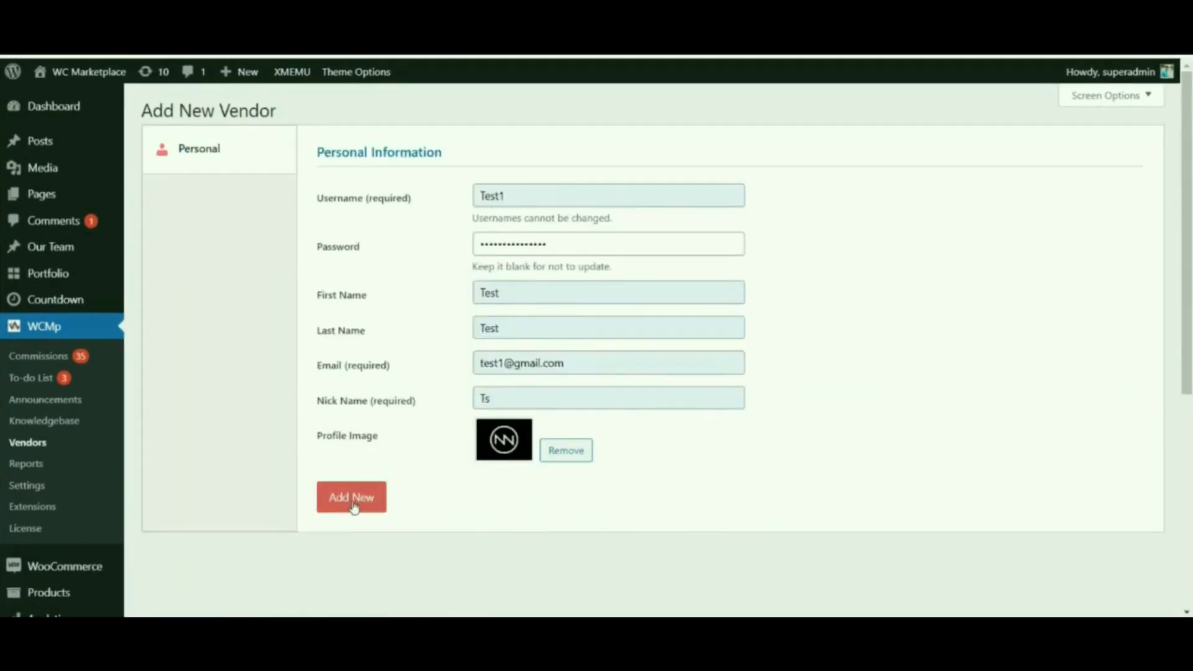
click(354, 507)
- Open the Vendor Registration page from the site's search results for "registration"
drag(222, 118, 308, 128)
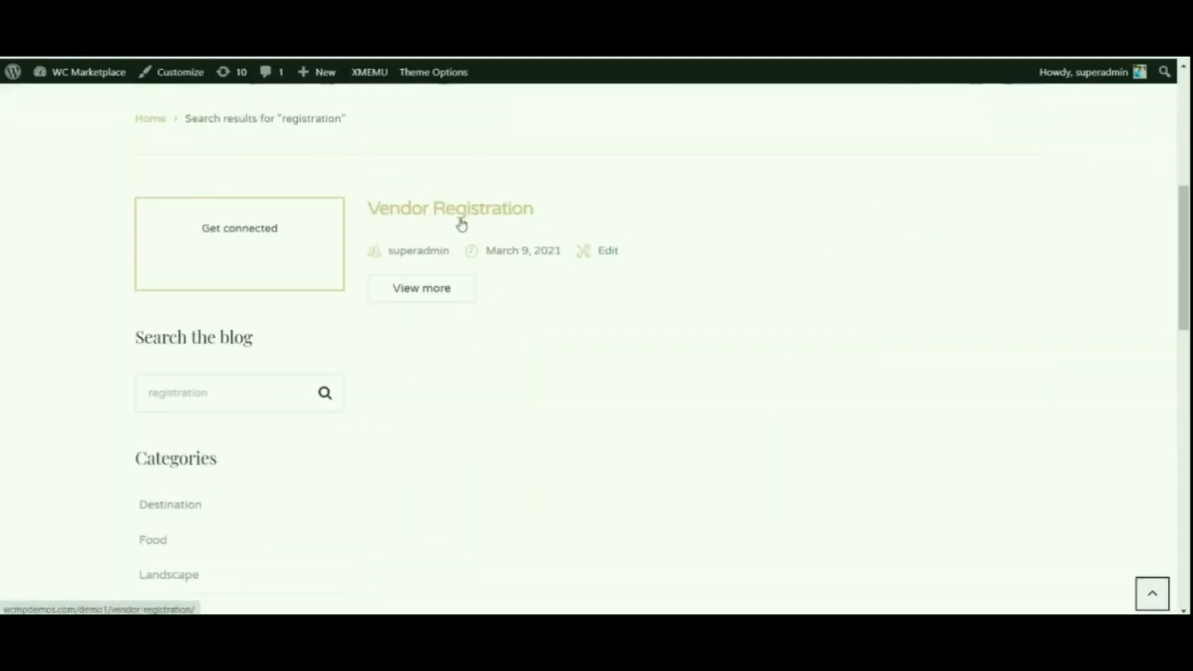
click(461, 225)
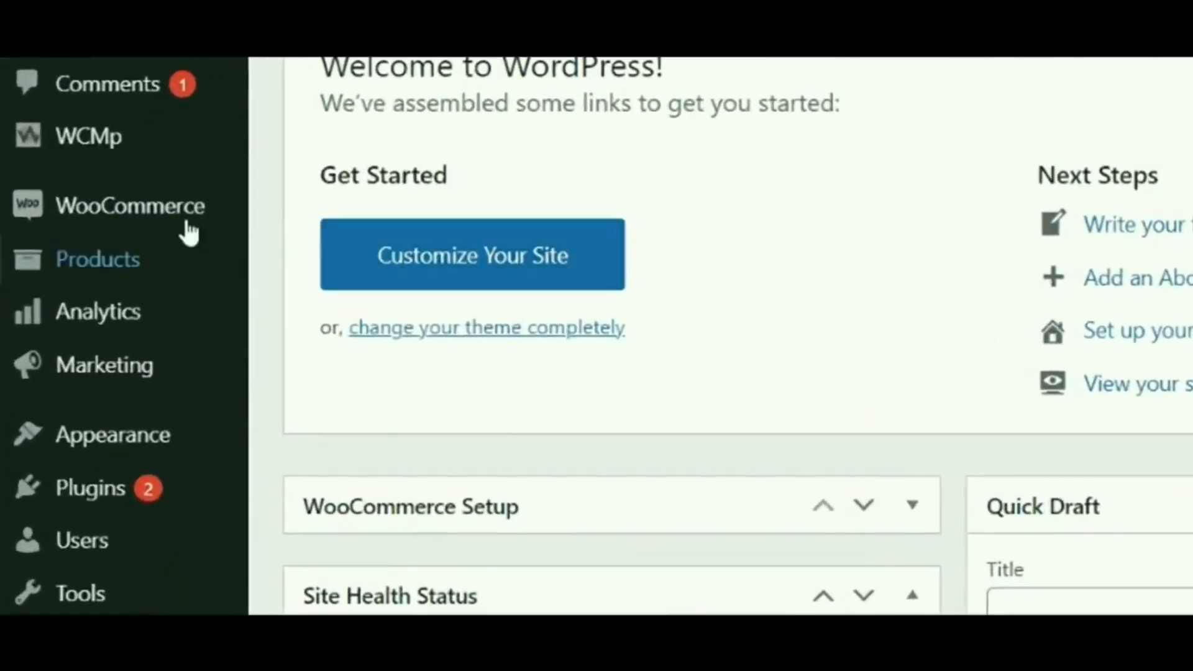
- In the WCMp vendor registration settings, add a required textbox field labelled "store name" and save the form
mouse_move(80, 276)
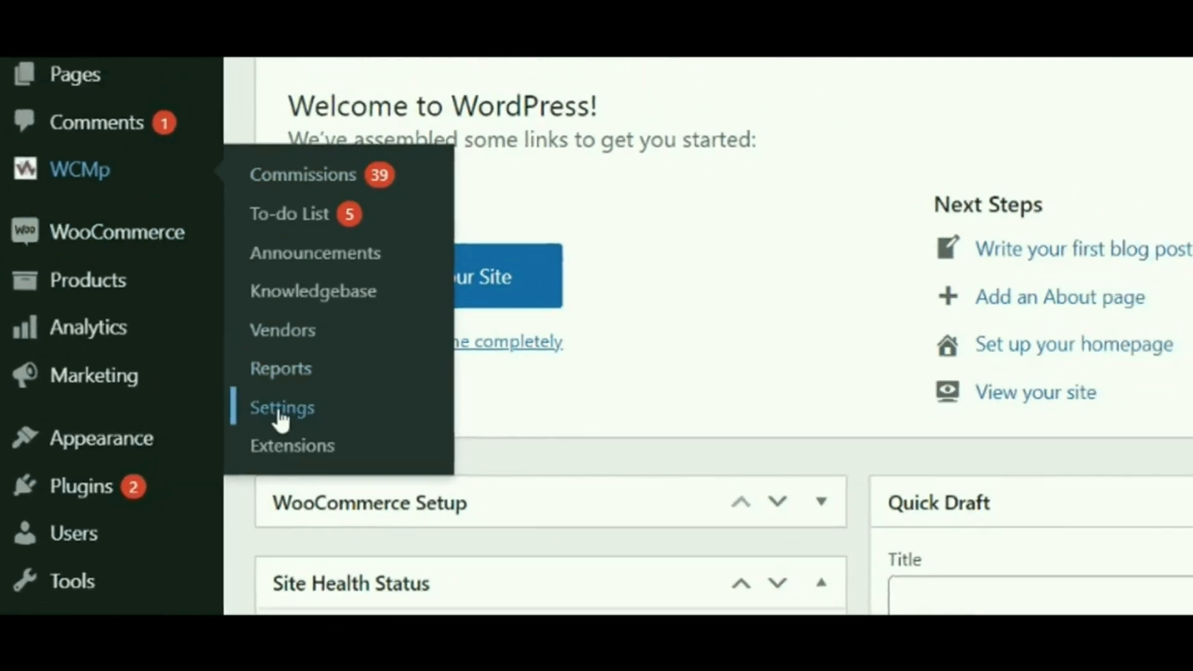
click(279, 409)
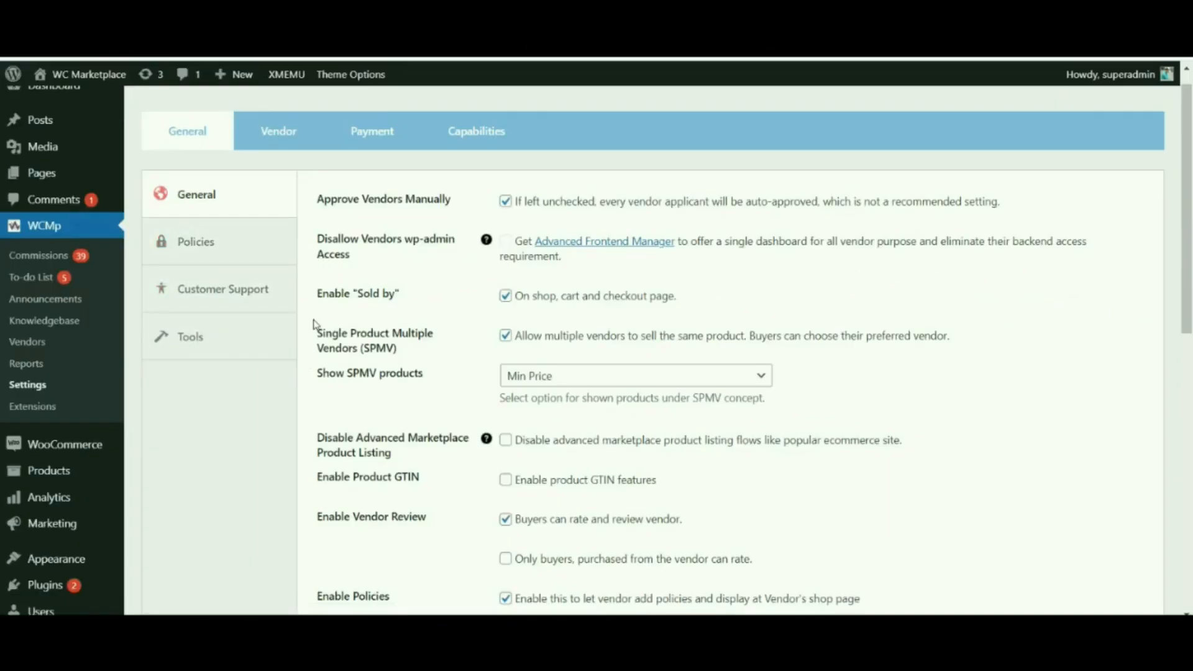
click(285, 147)
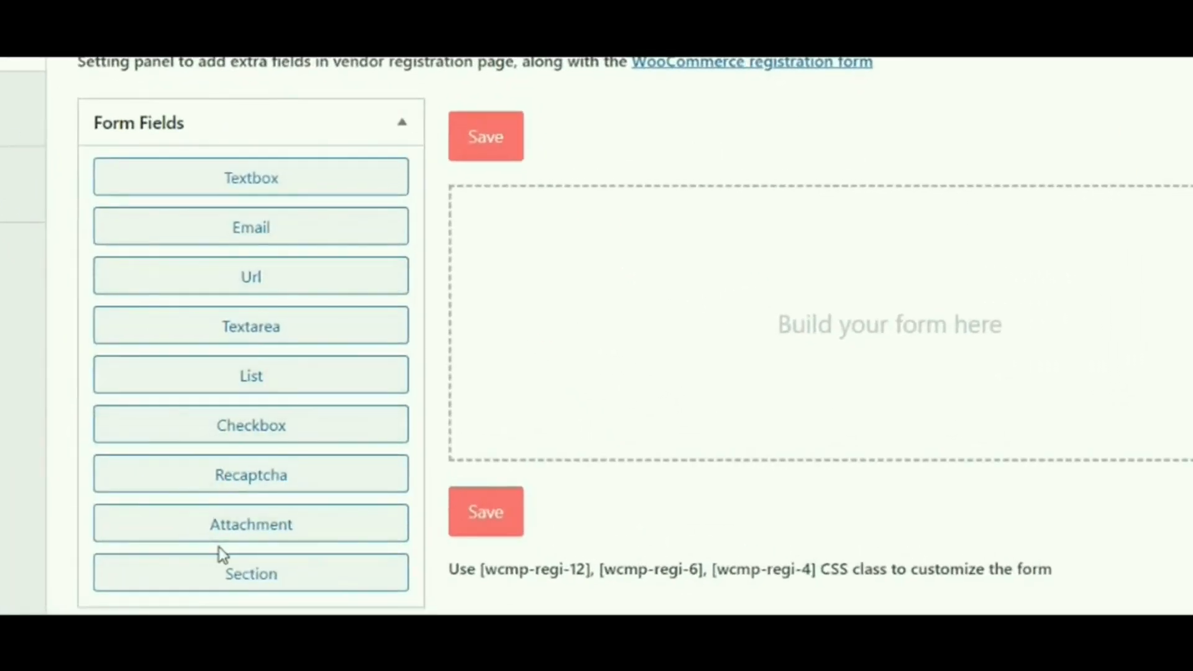
click(265, 183)
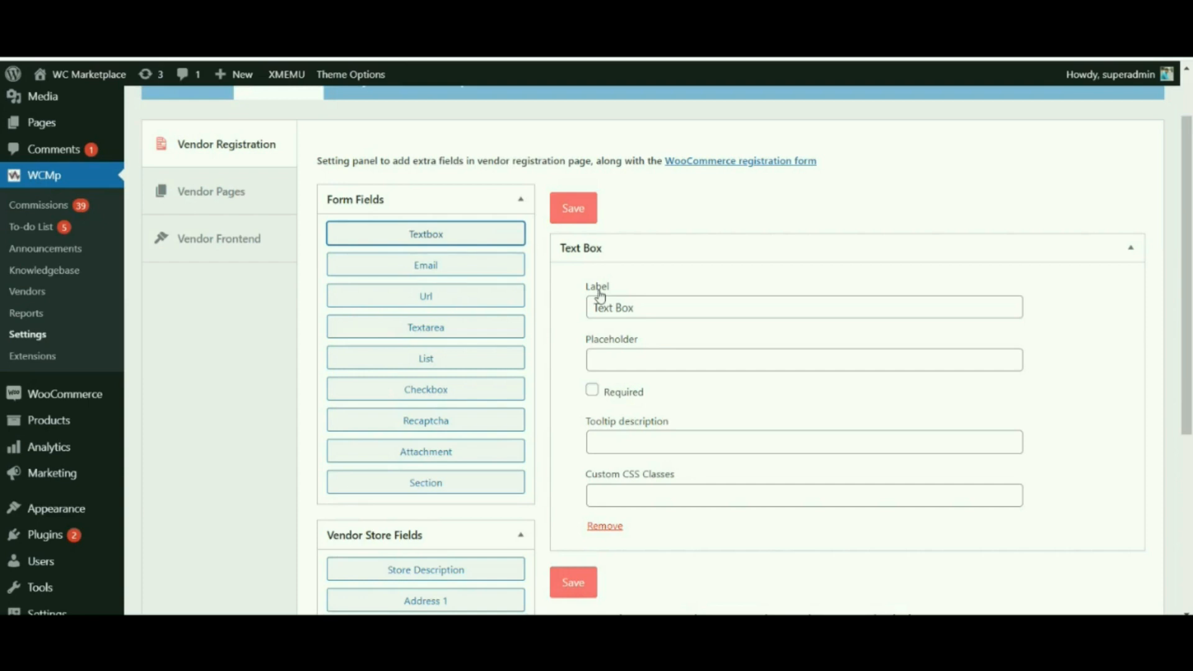
click(624, 309)
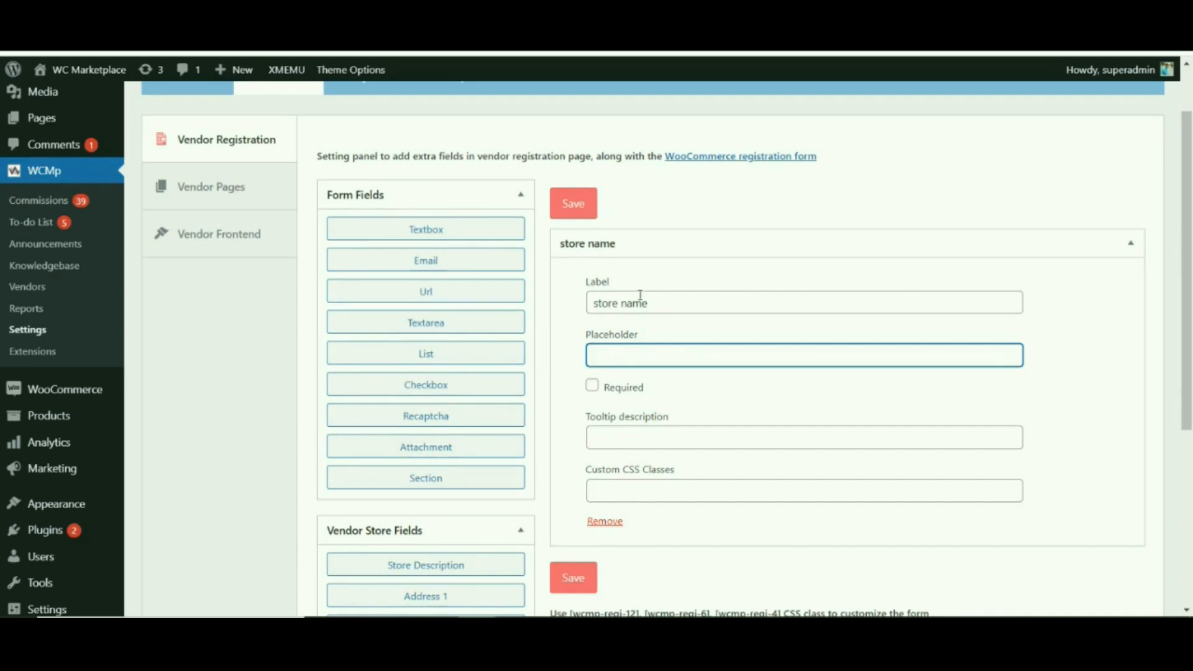
click(592, 388)
click(621, 494)
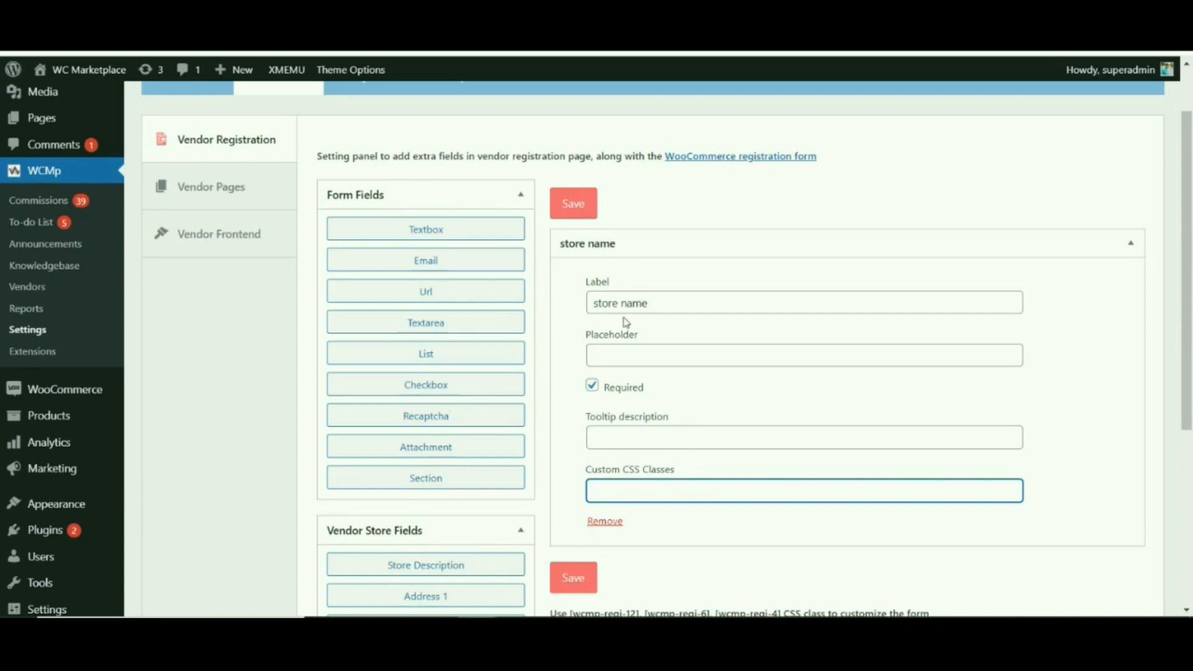
click(590, 586)
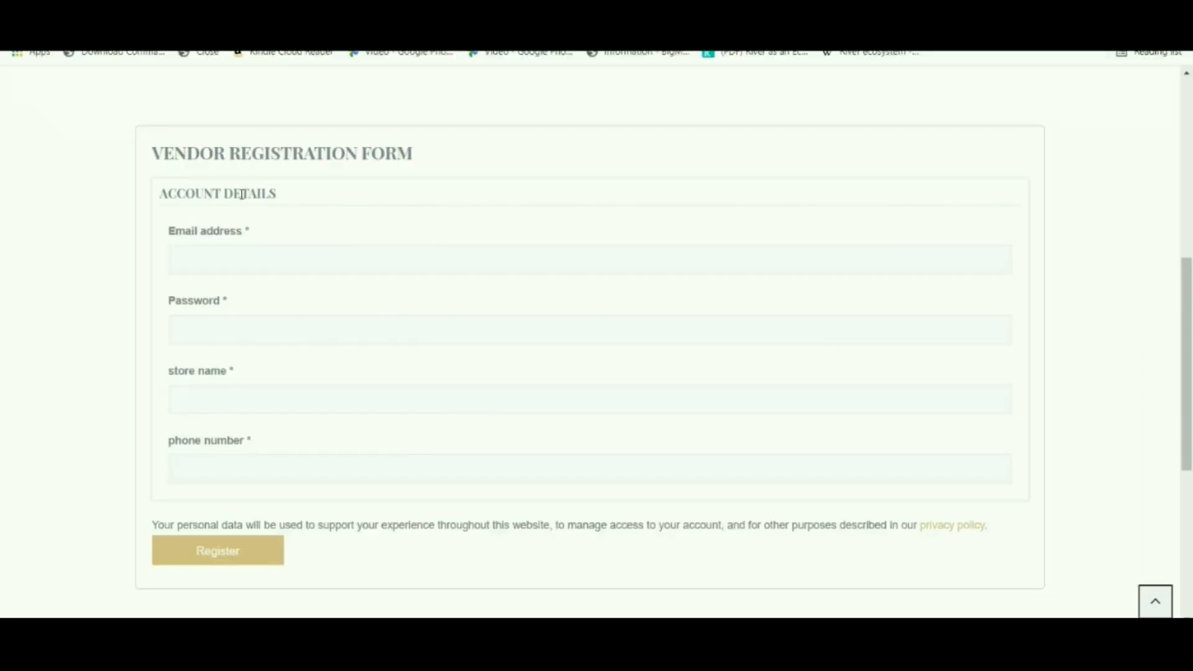
- Examine the front-end vendor registration form and the application notice on the vendor dashboard
drag(193, 155, 326, 157)
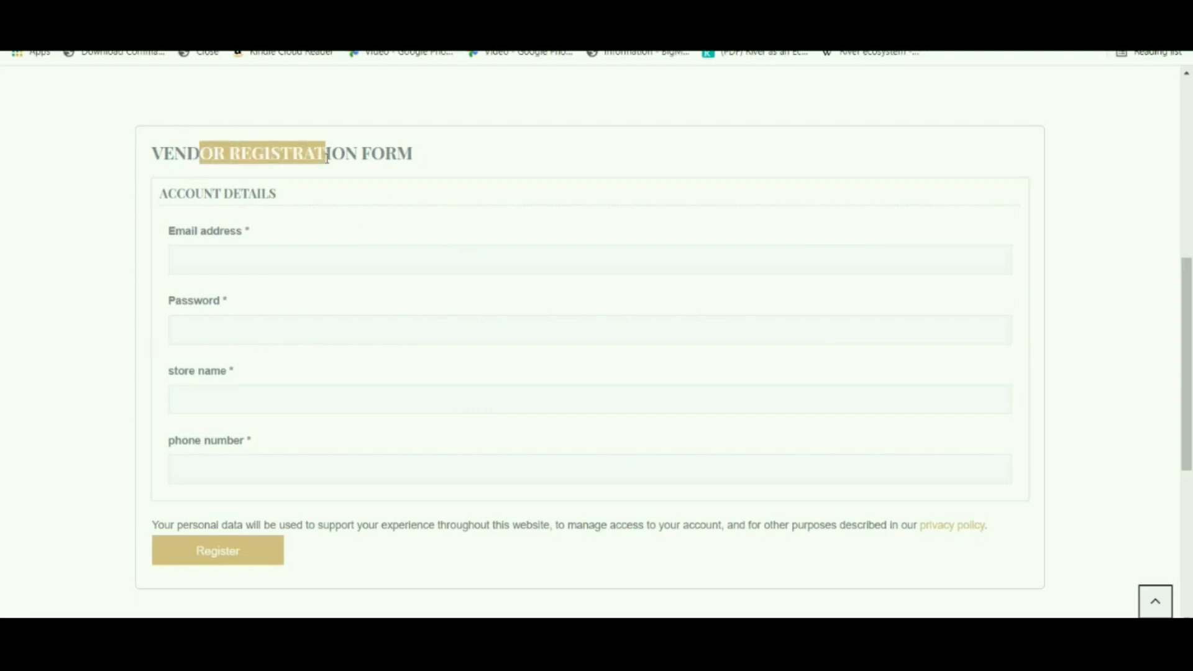
click(495, 112)
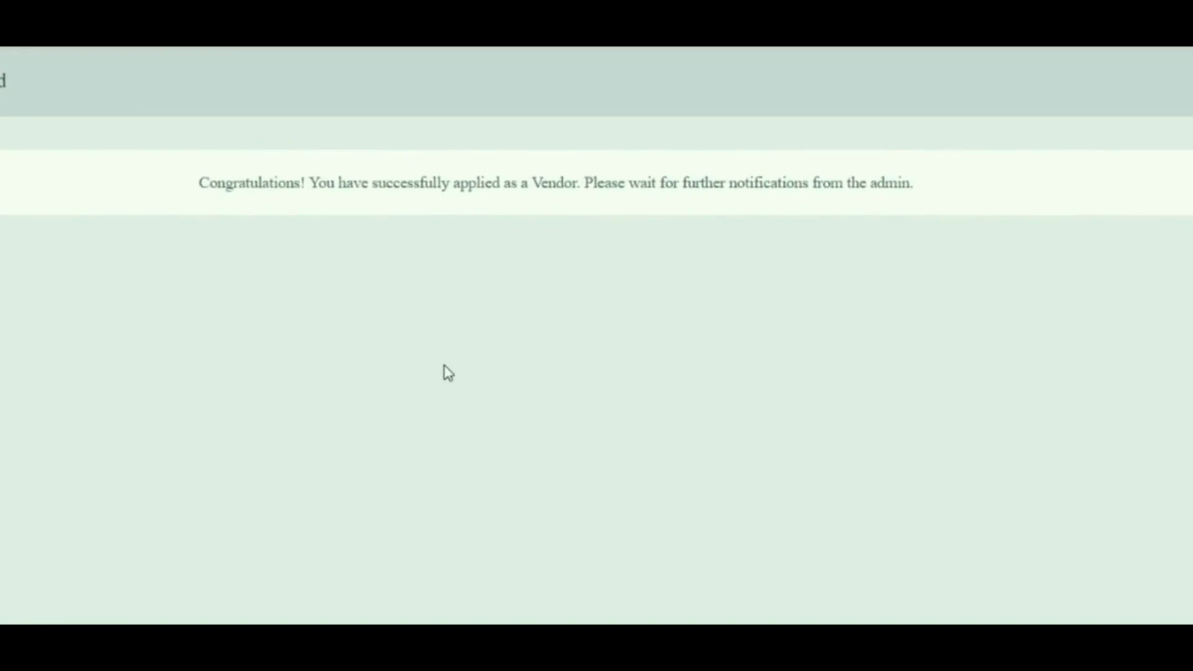
drag(200, 183, 902, 215)
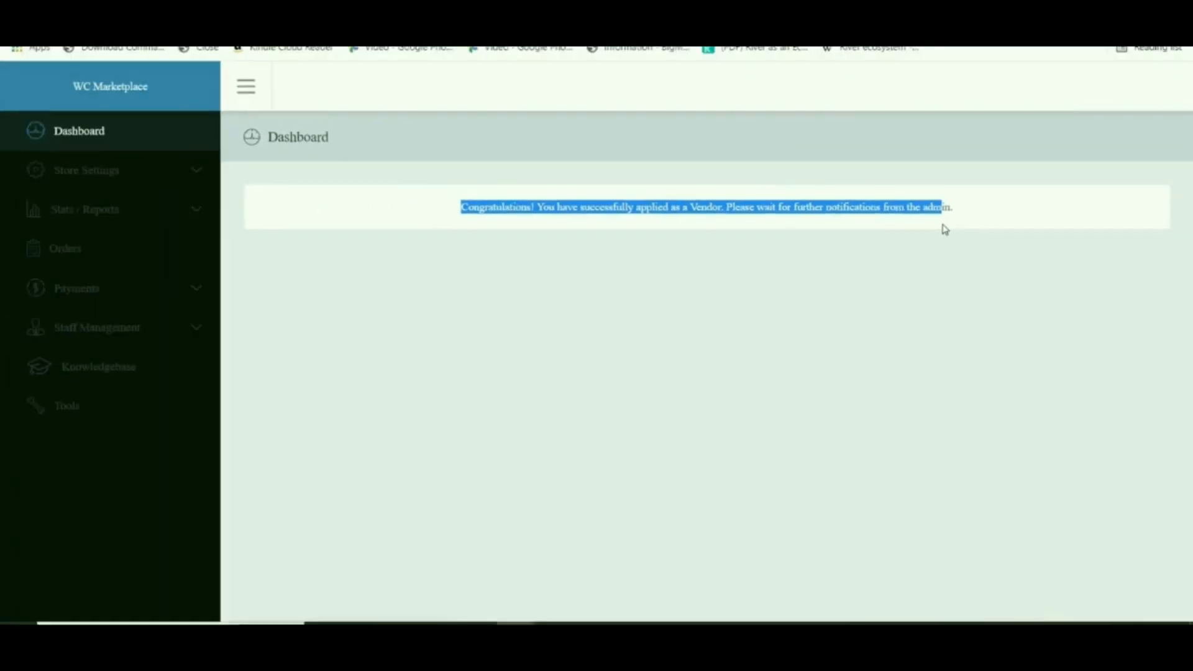
click(626, 367)
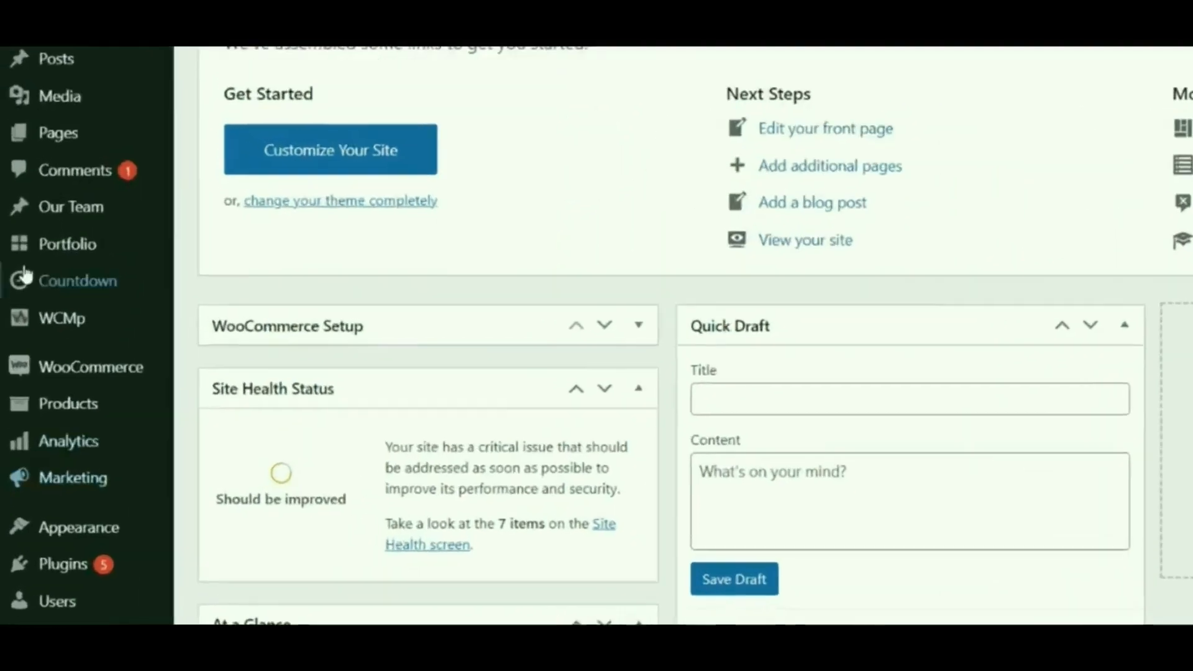
- Filter the WCMp vendors list to pending vendors and open the application of test_001
mouse_move(47, 323)
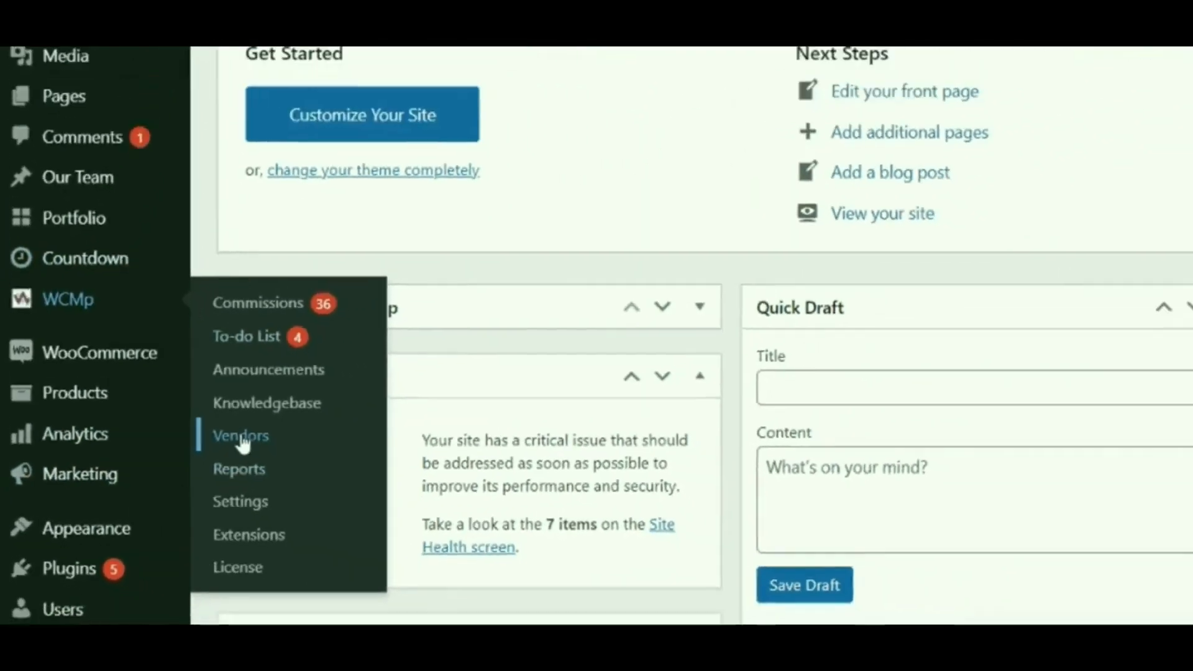
click(242, 437)
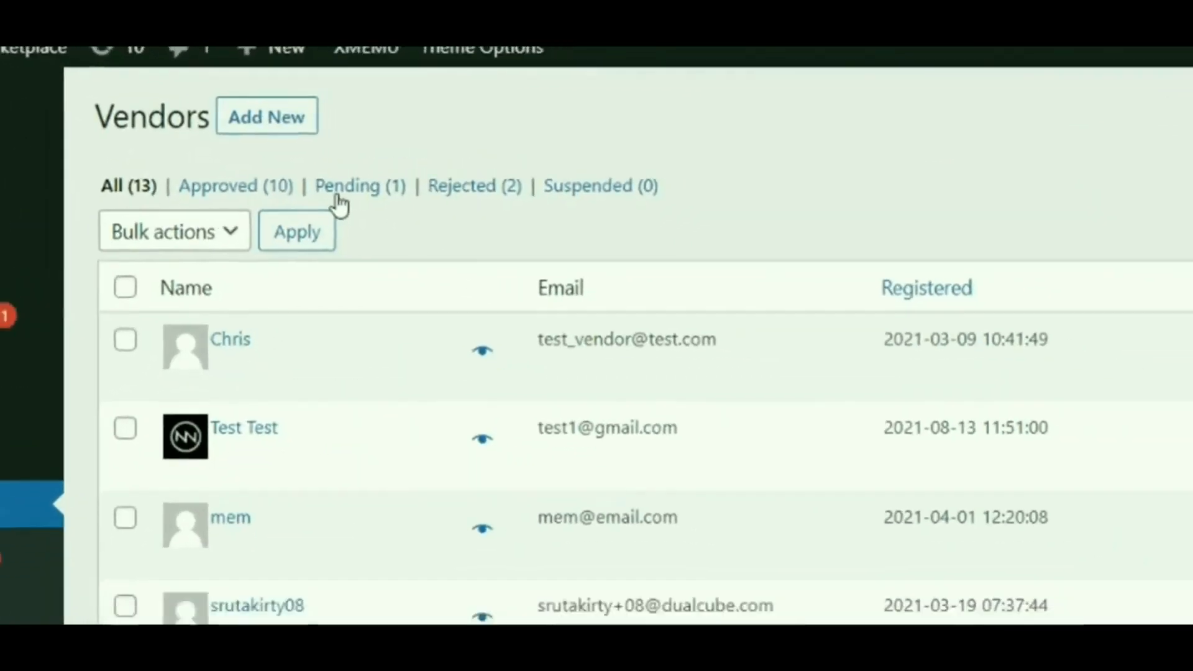
click(351, 205)
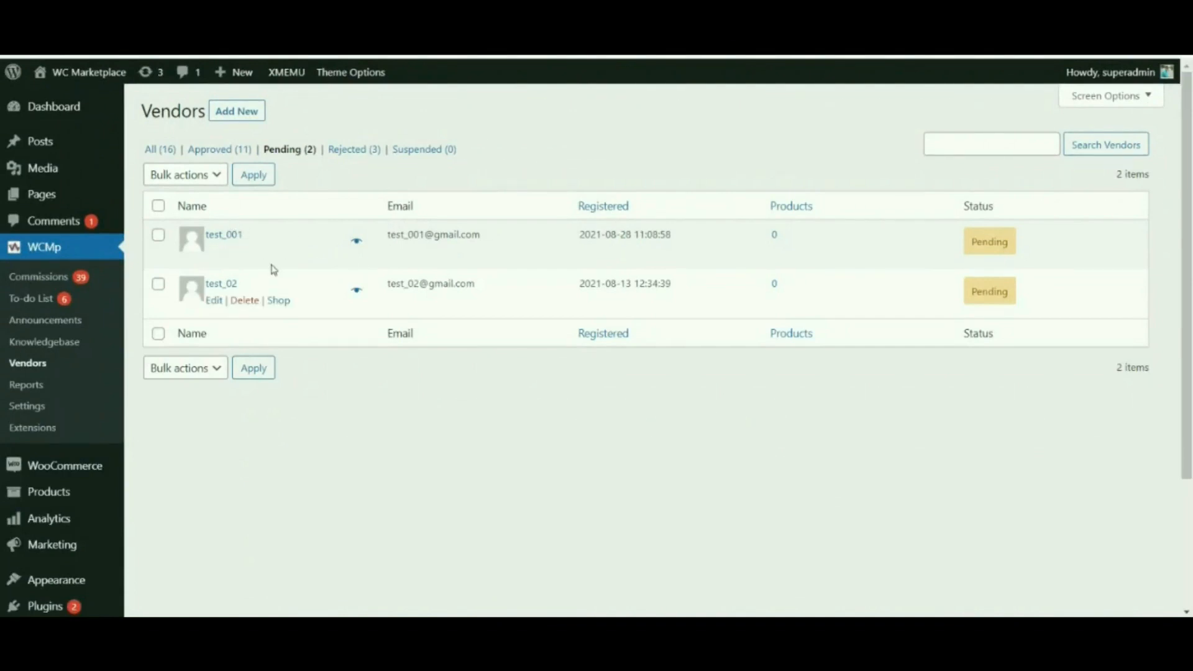
click(220, 233)
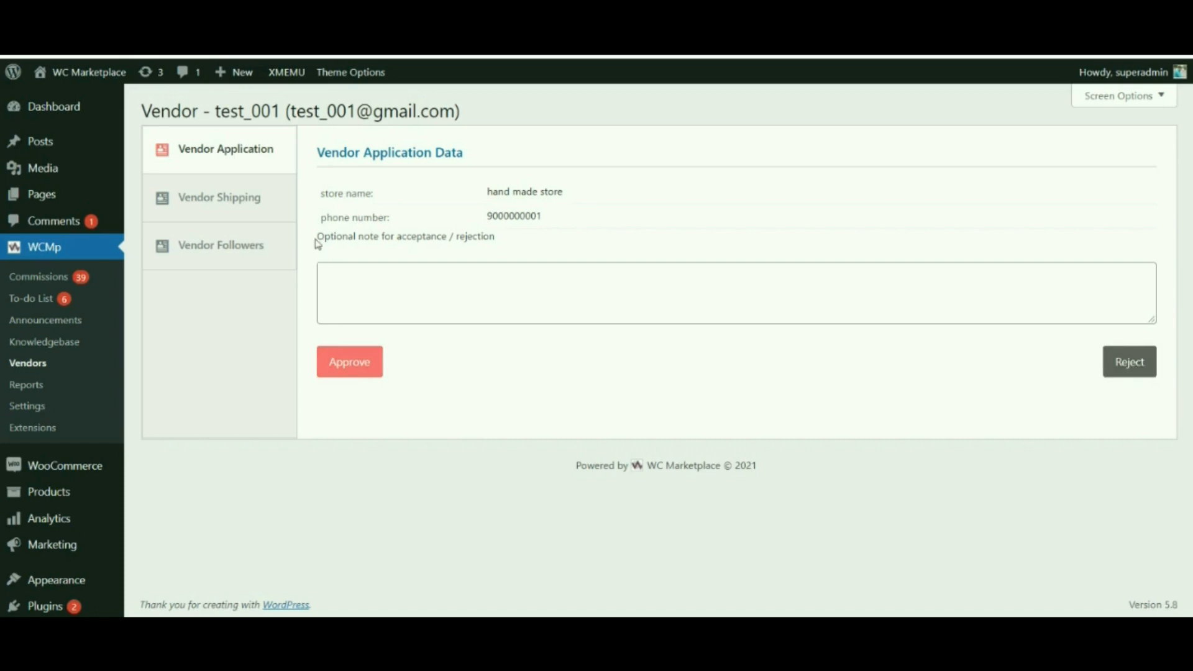
- Enter "thank you fr connecting with us !!!!!" as the optional acceptance note on the vendor application
drag(318, 235, 440, 258)
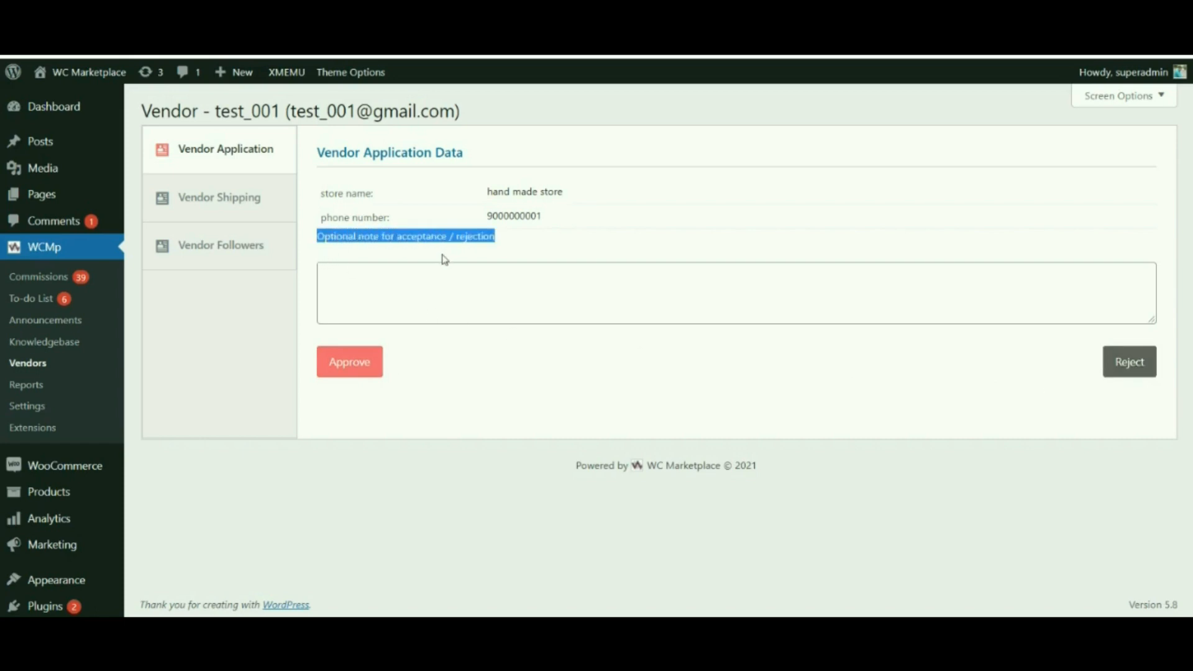
text(than)
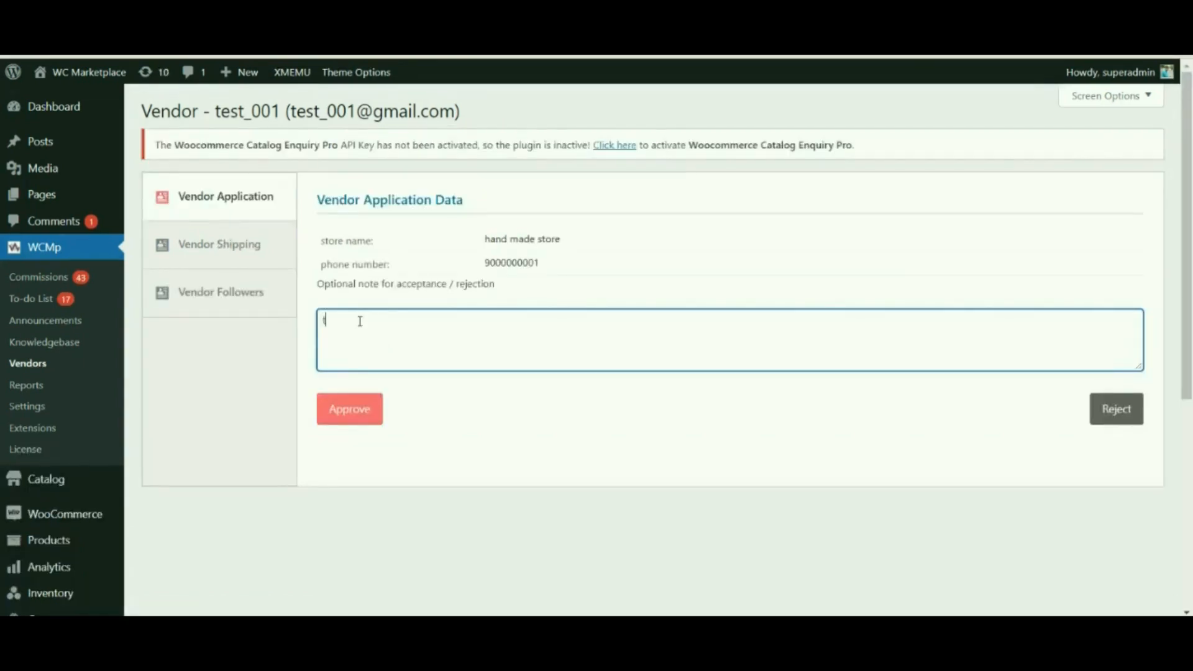
text(k you fr connecting with us !!!!!)
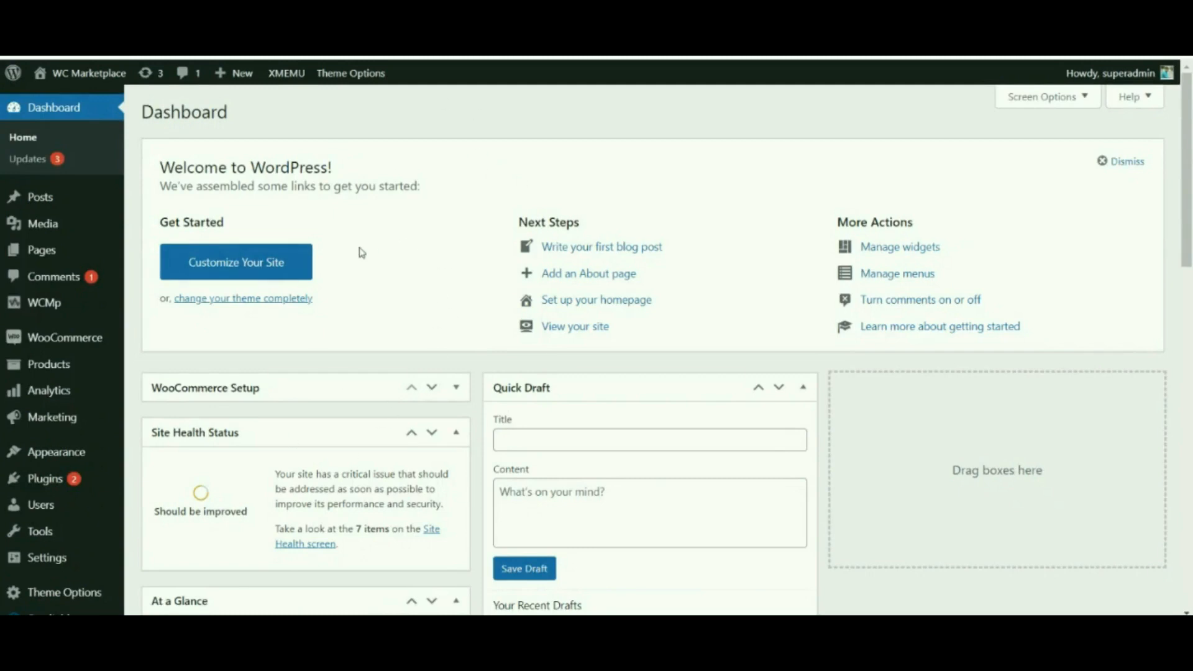
- Review the pending vendor approvals in the WCMp to-do list and open the entry of test_001 for editing
mouse_move(45, 305)
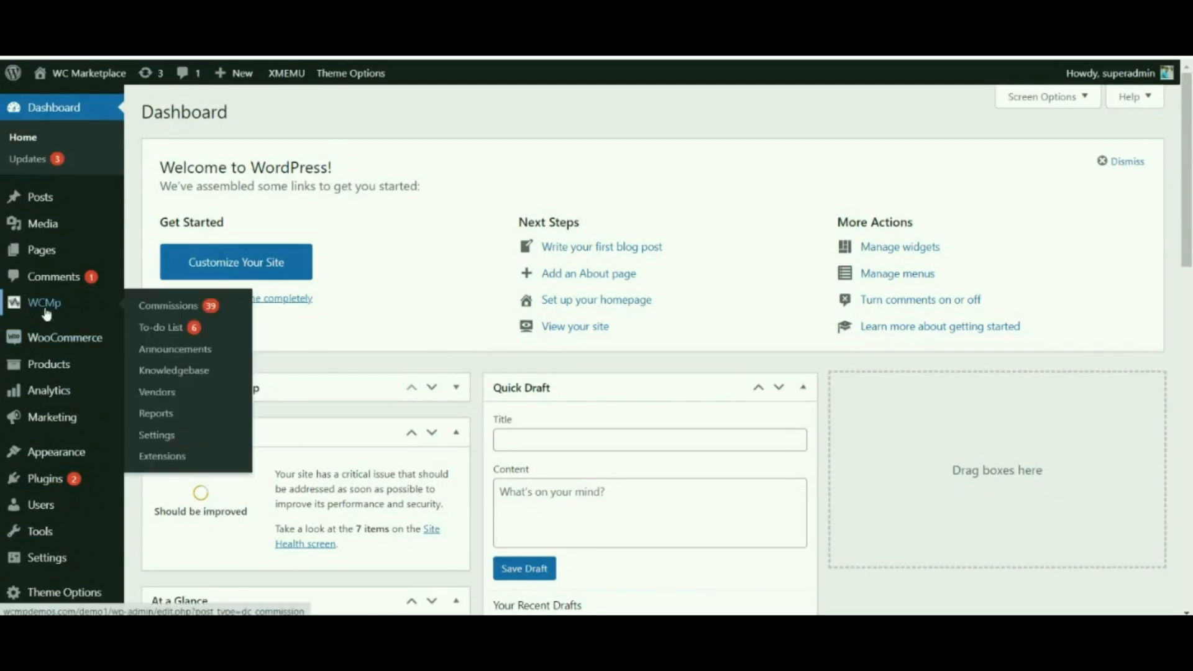
click(153, 331)
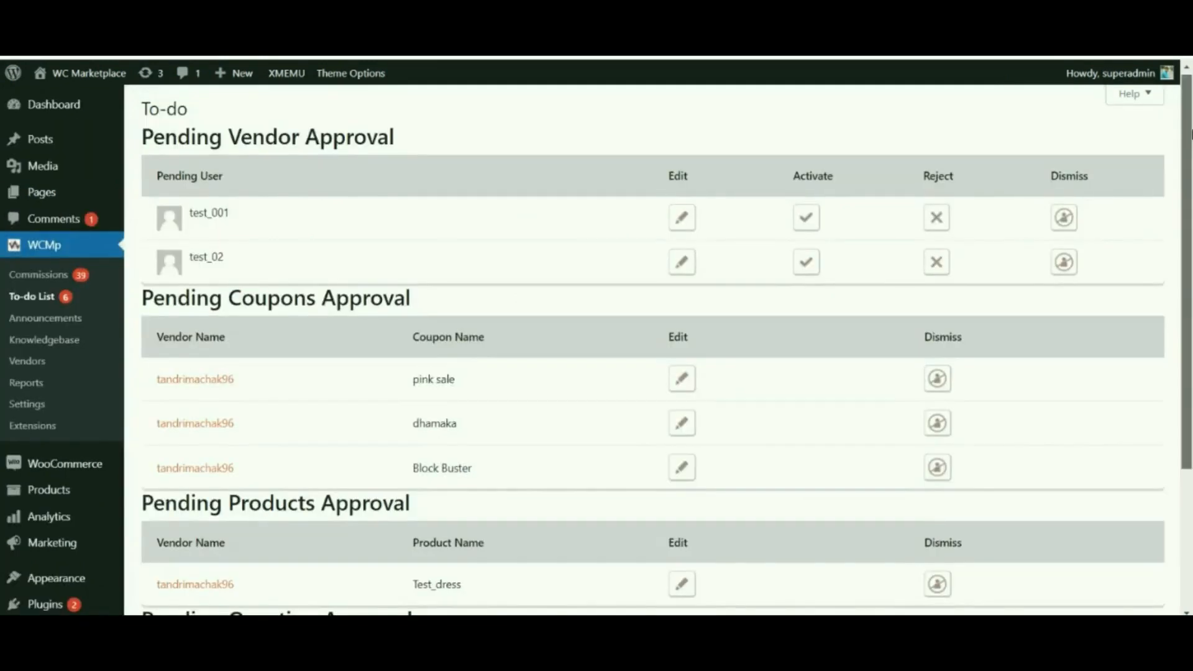
drag(143, 138, 392, 138)
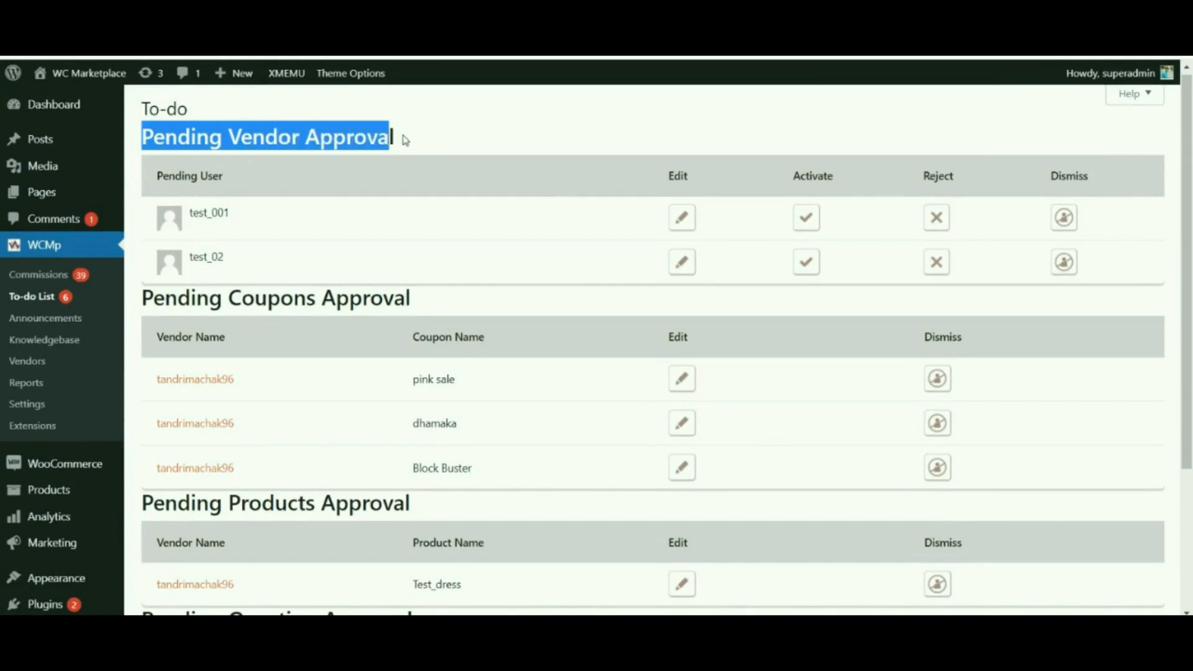
click(407, 140)
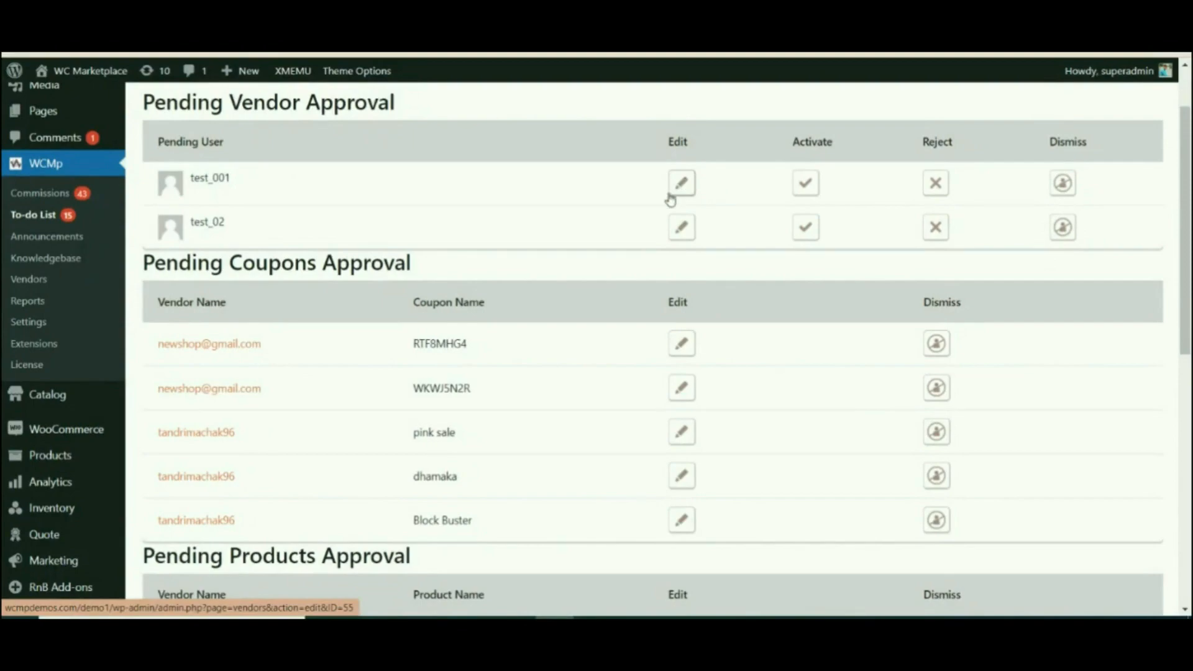
click(678, 200)
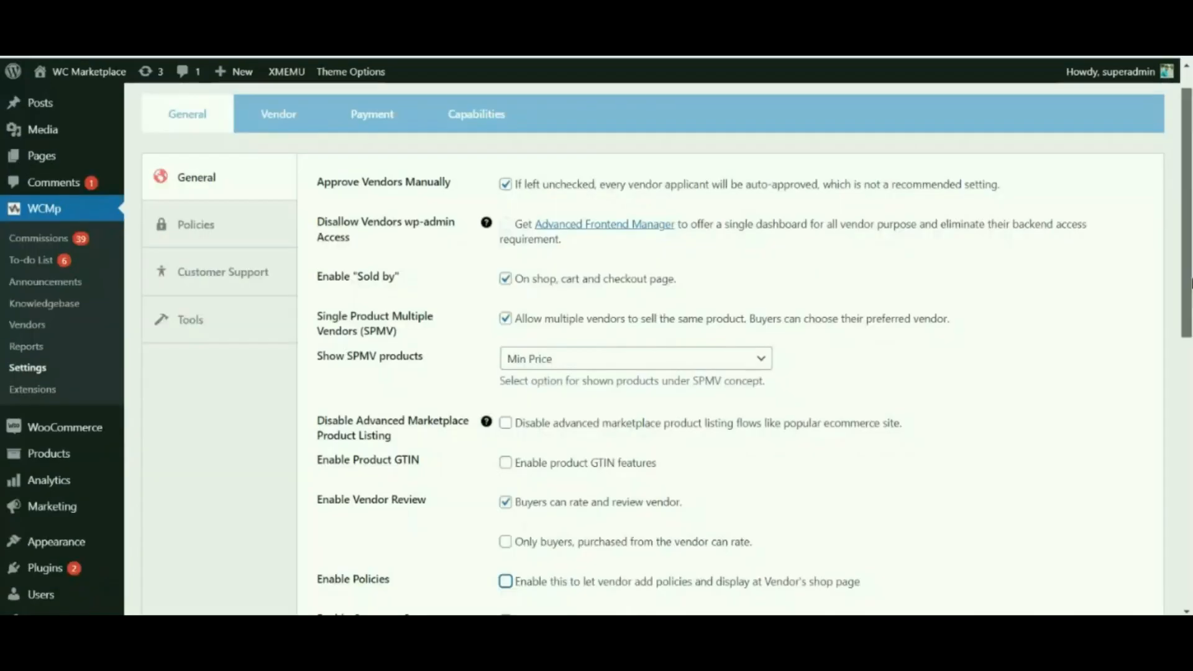
- Turn off the Approve Vendors Manually option in the WCMp general settings
scroll(892, 346, up, 1)
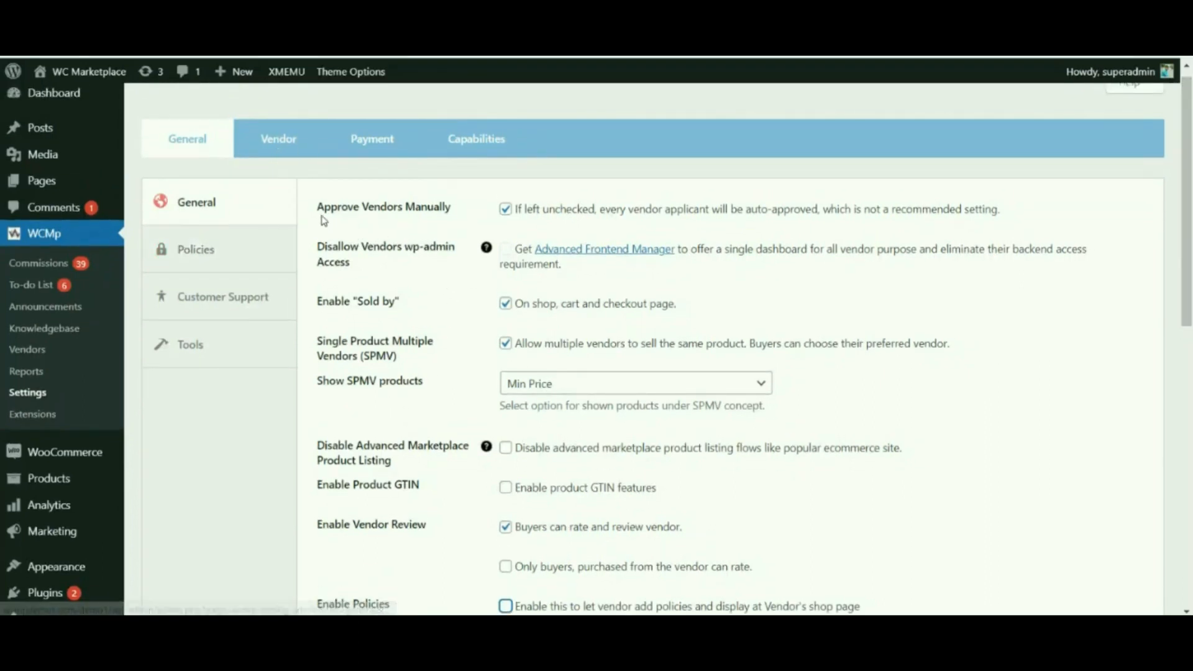
drag(319, 216, 457, 210)
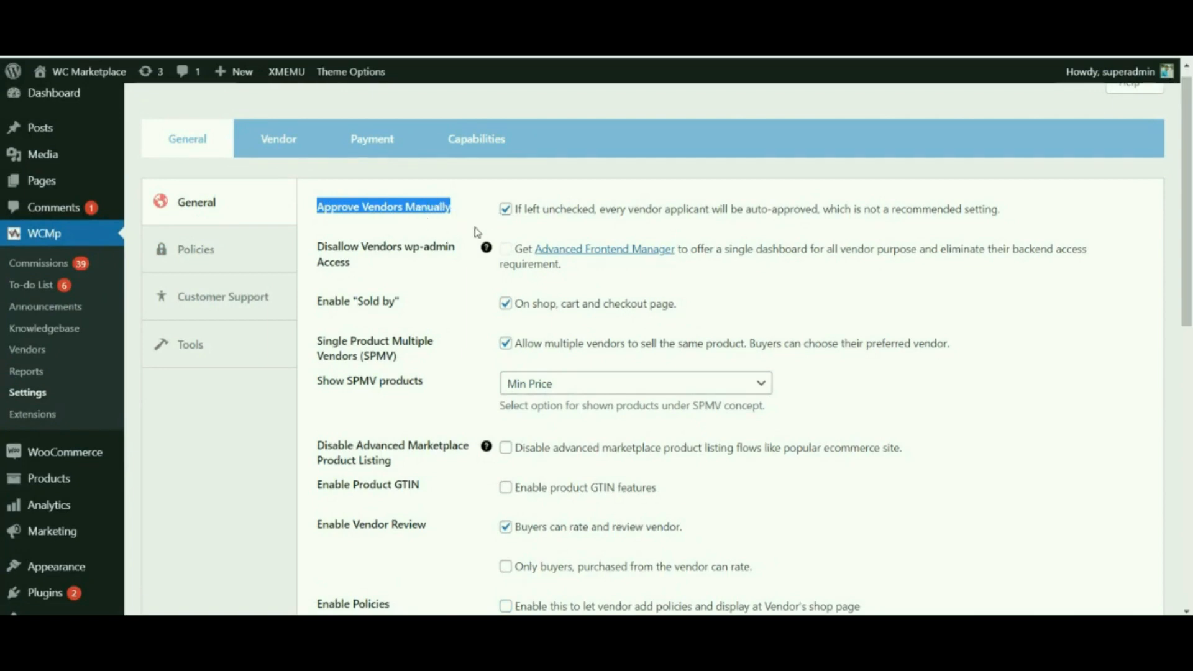
click(506, 219)
click(510, 215)
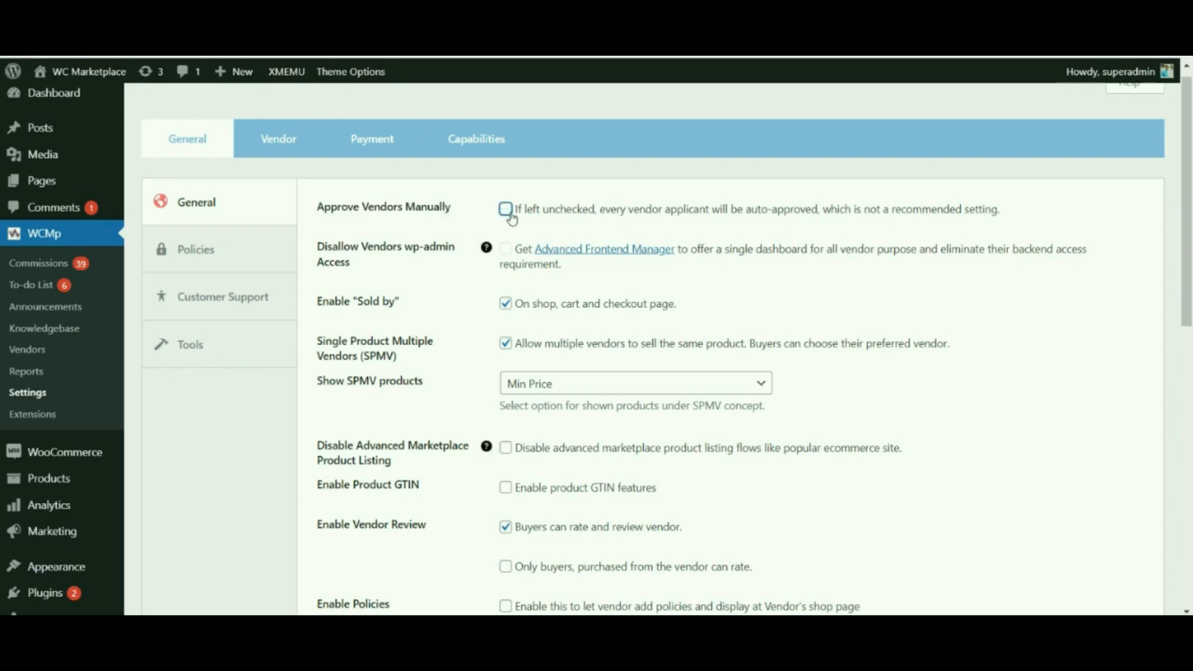